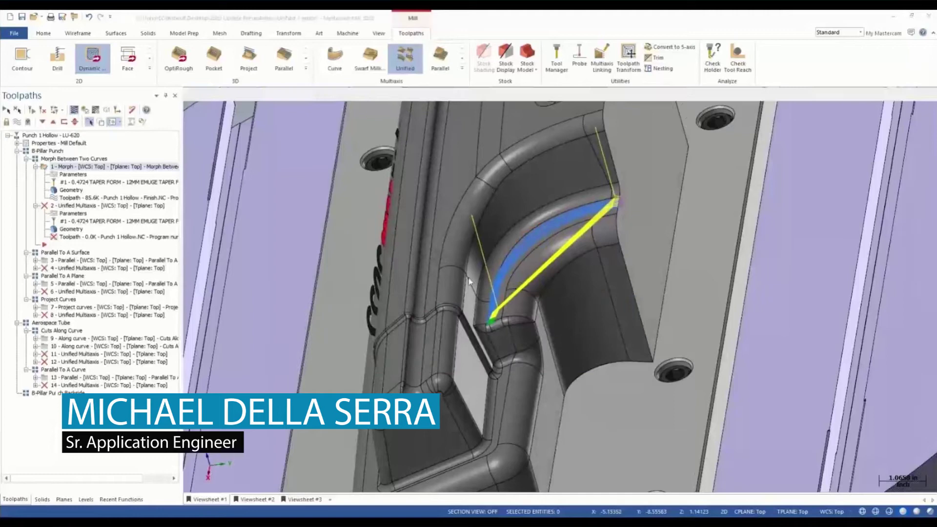
Backplot operation 1's Morph toolpath, then hide the toolpath display with Alt+T.
left_click(75, 110)
left_click(192, 95)
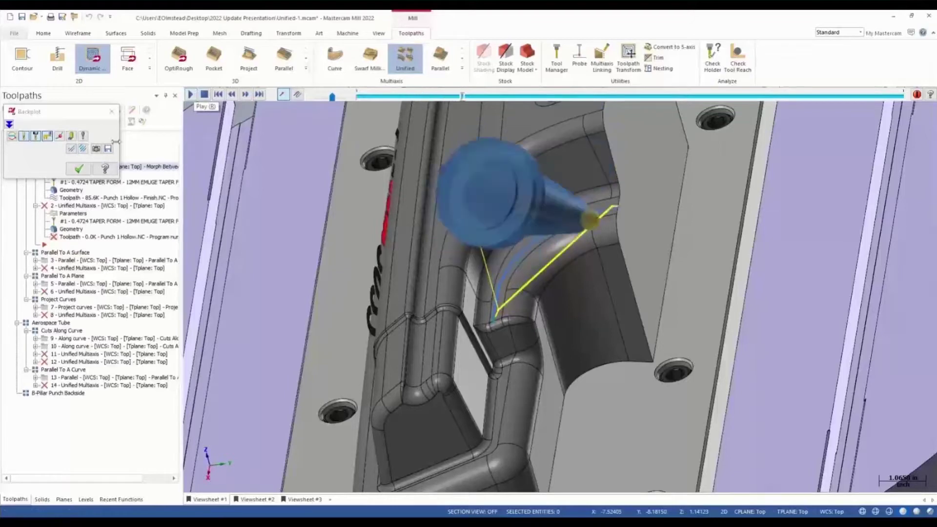
left_click(79, 170)
mouse_move(542, 293)
middle_mouse_down()
mouse_move(605, 291)
mouse_move(578, 293)
middle_mouse_up()
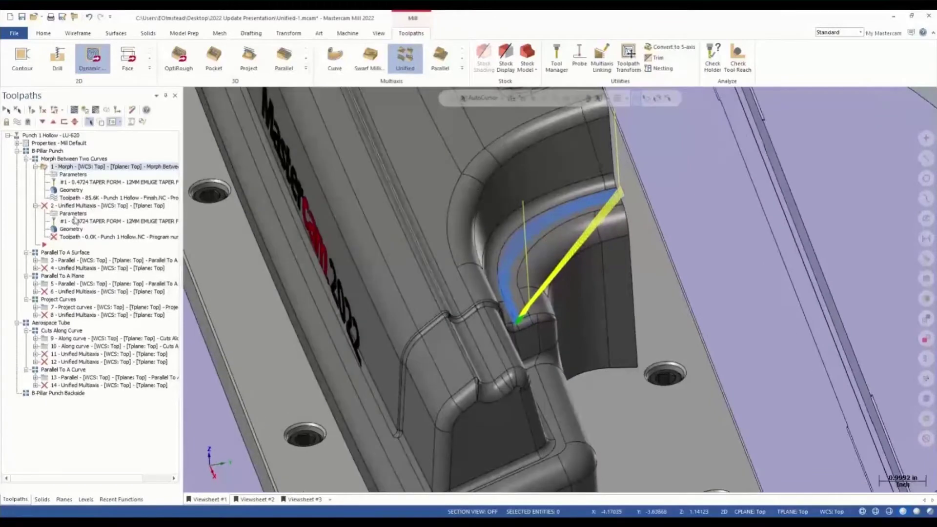
key("alt+t")
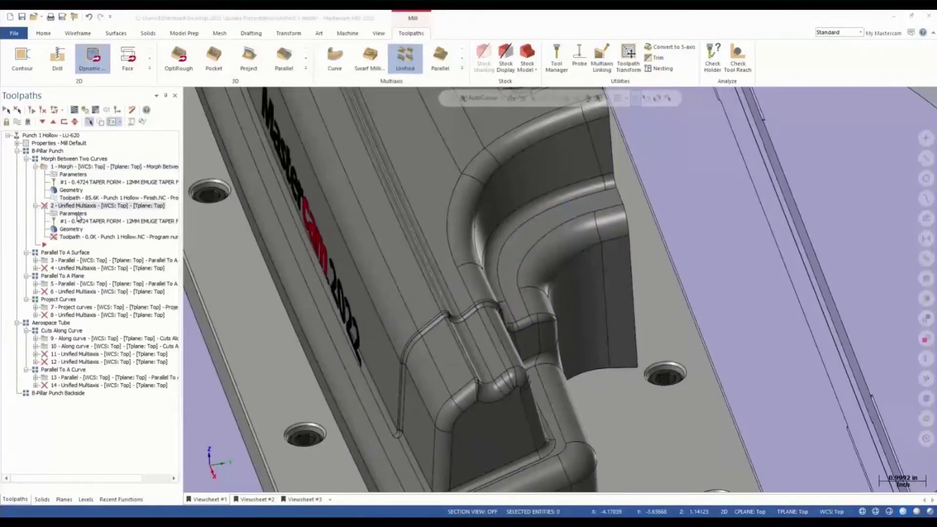
Pick the curved fillet face as machining geometry for operation 2's Unified toolpath.
left_click(77, 214)
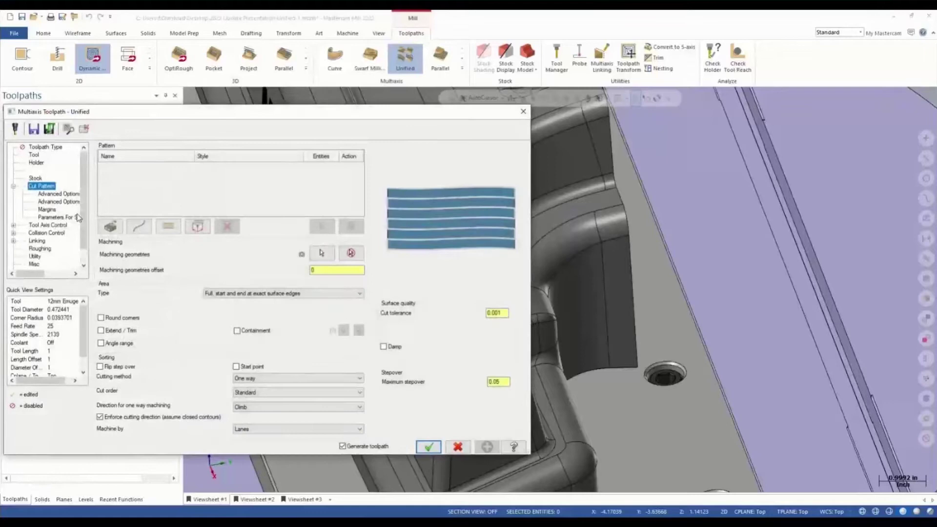
left_click(35, 155)
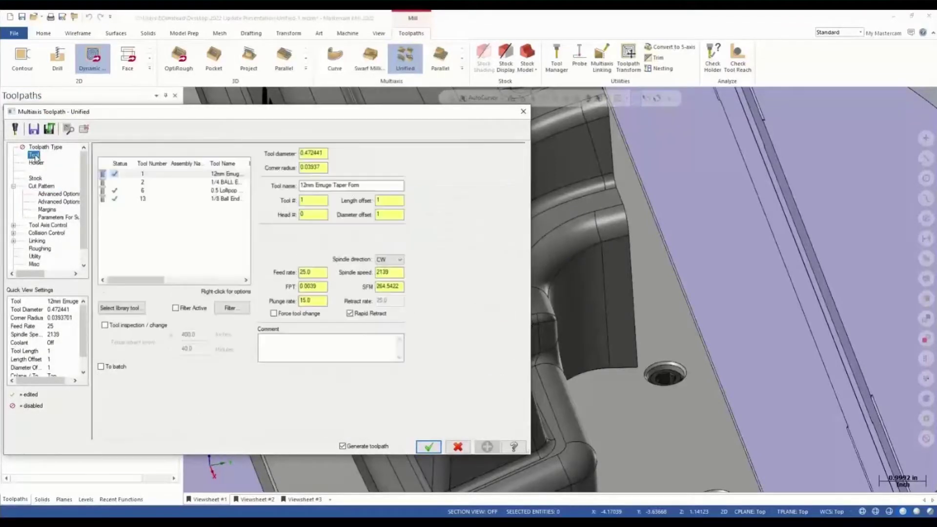
left_click(40, 187)
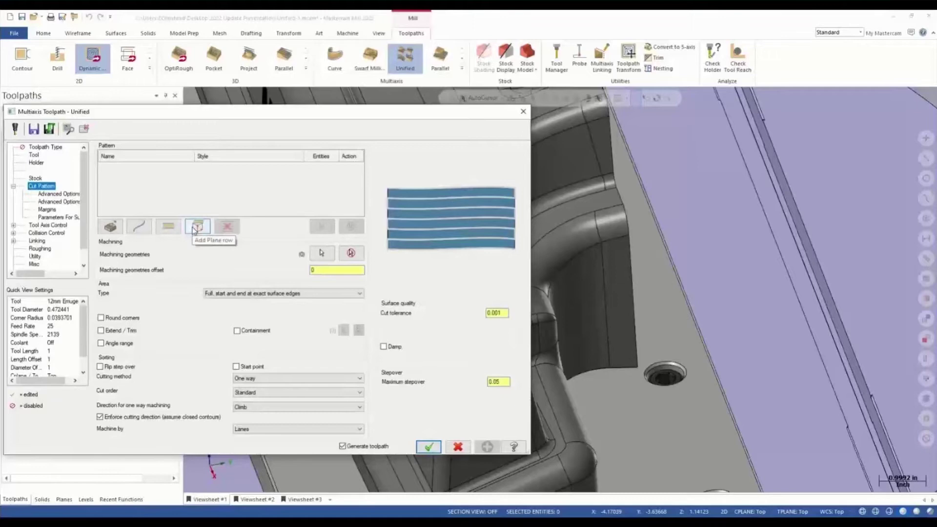
left_click(324, 255)
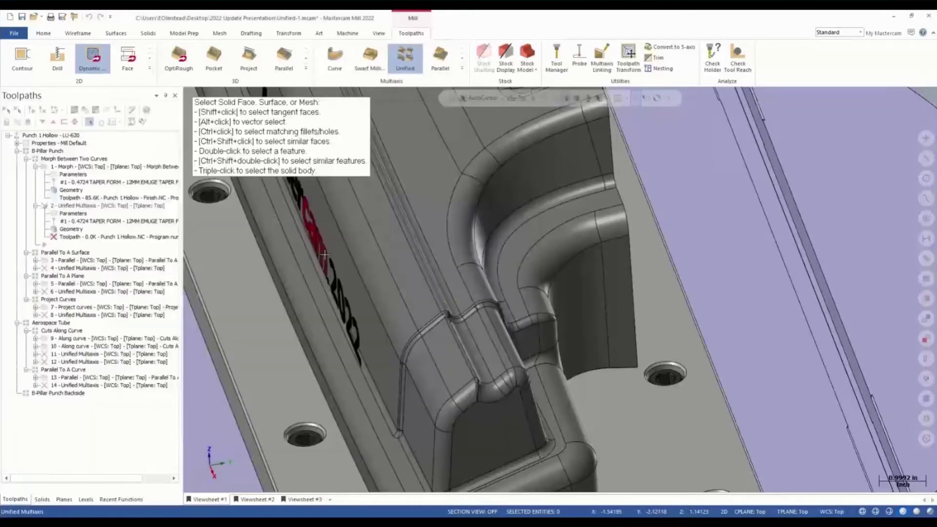
left_click(516, 261)
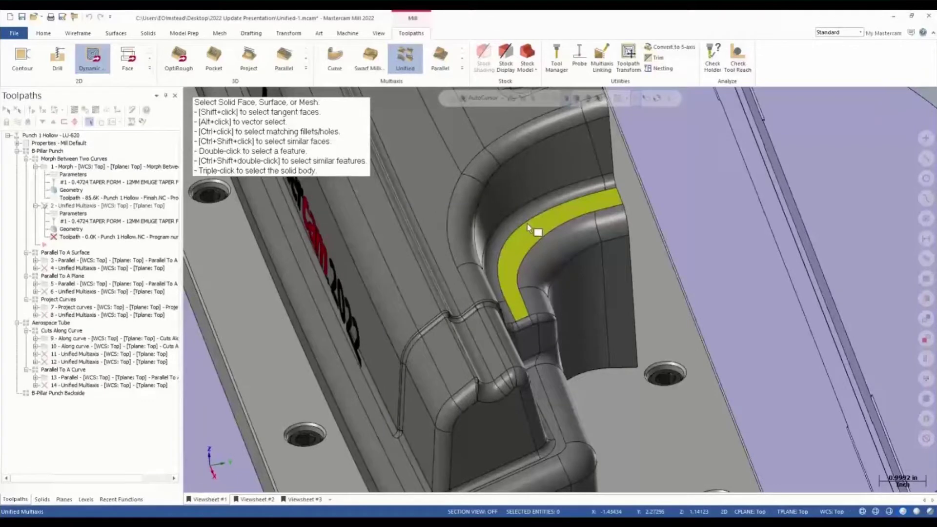
key("Return")
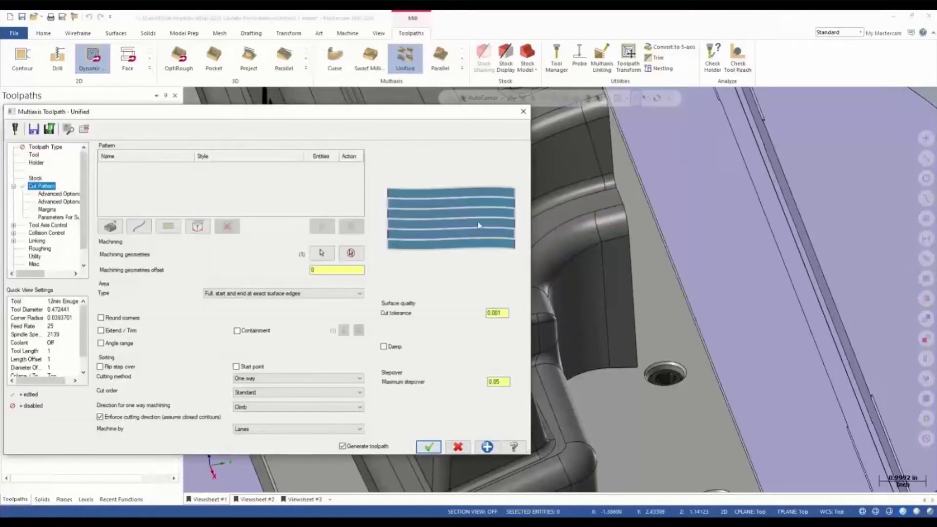
Add a curve pattern chained to the fillet's upper edge.
left_click(140, 226)
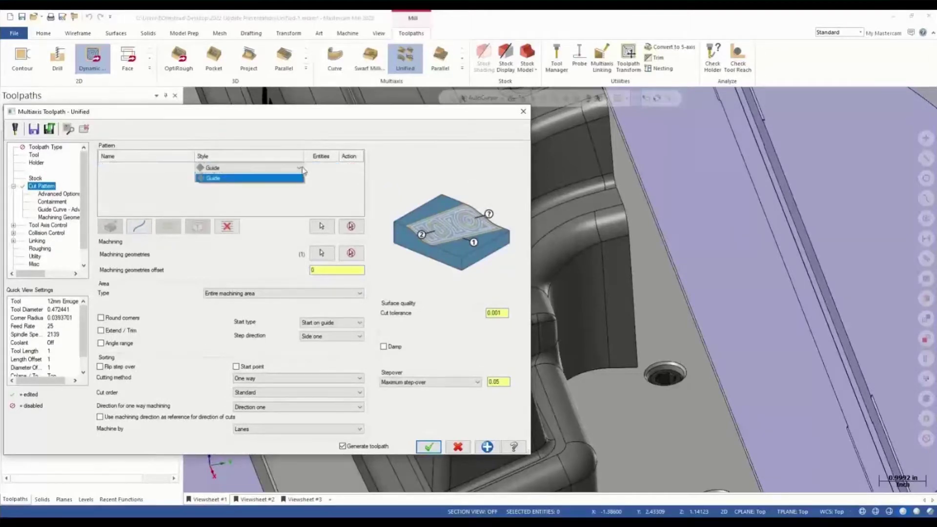
left_click(300, 166)
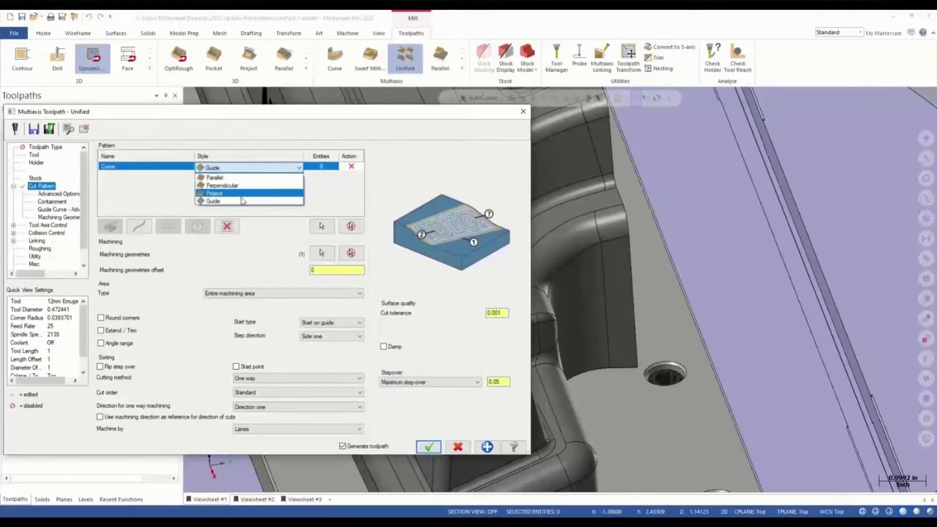
left_click(309, 193)
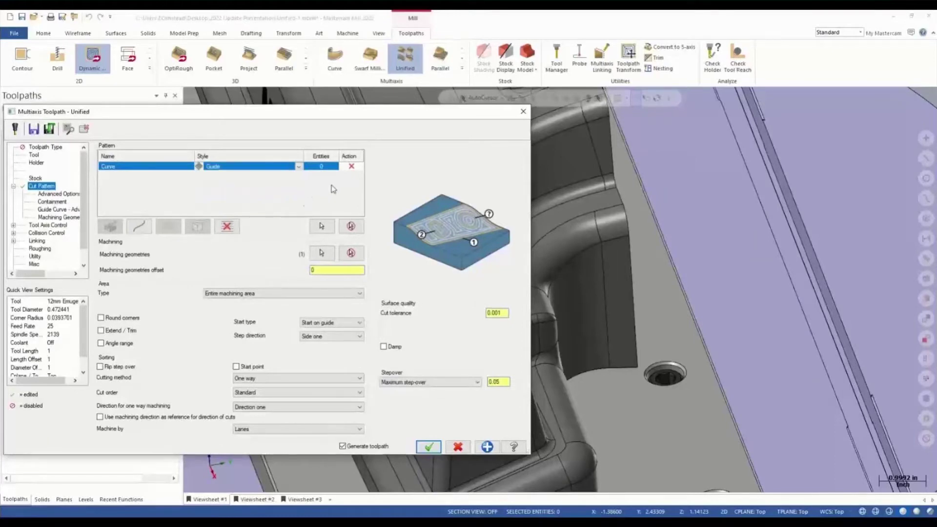
left_click(321, 226)
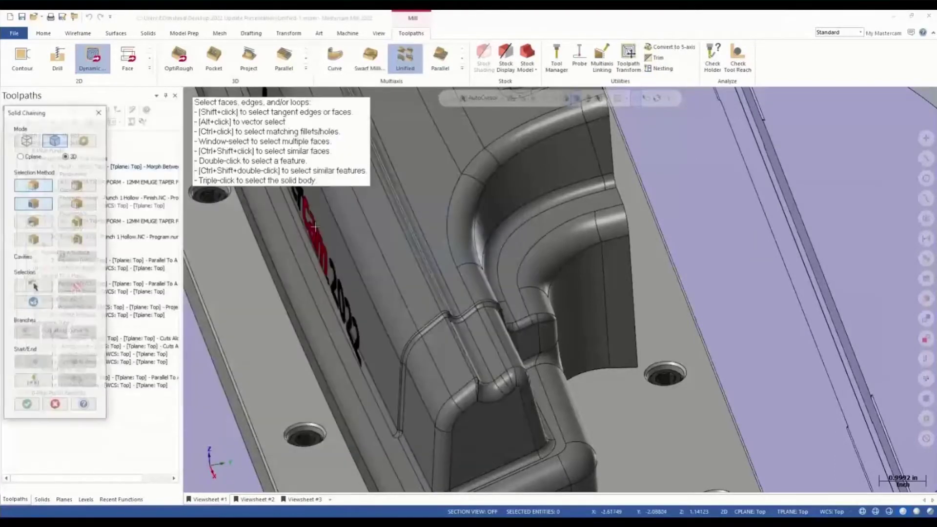
left_click(527, 311)
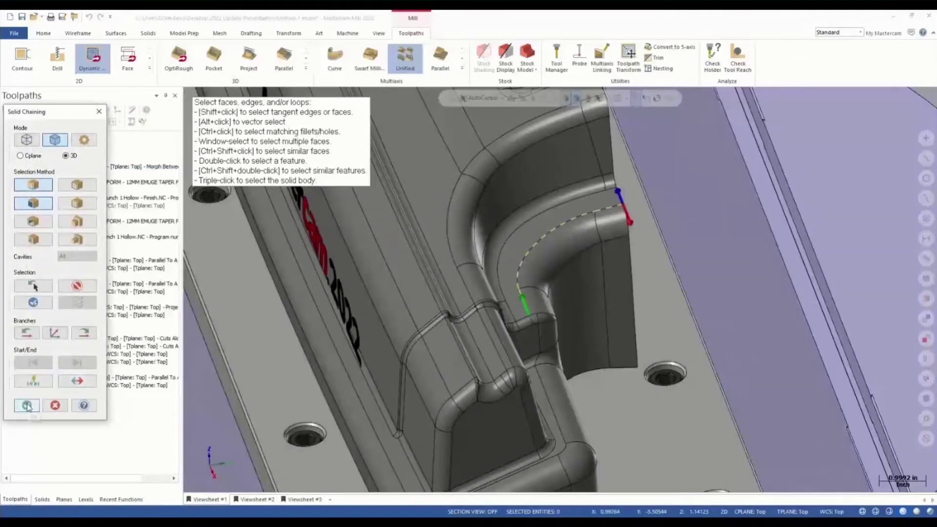
left_click(27, 405)
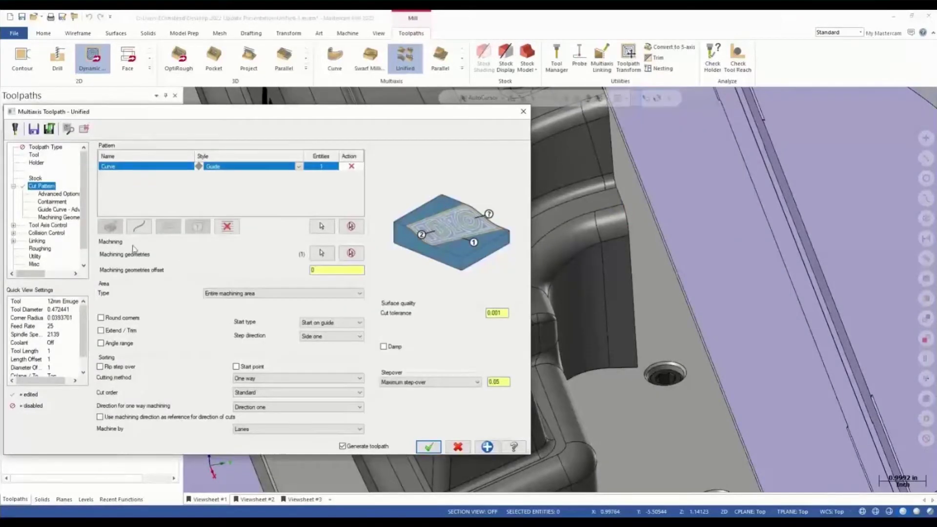
Add a second curve chained to the fillet's lower edge and set the style to Morph.
left_click(139, 227)
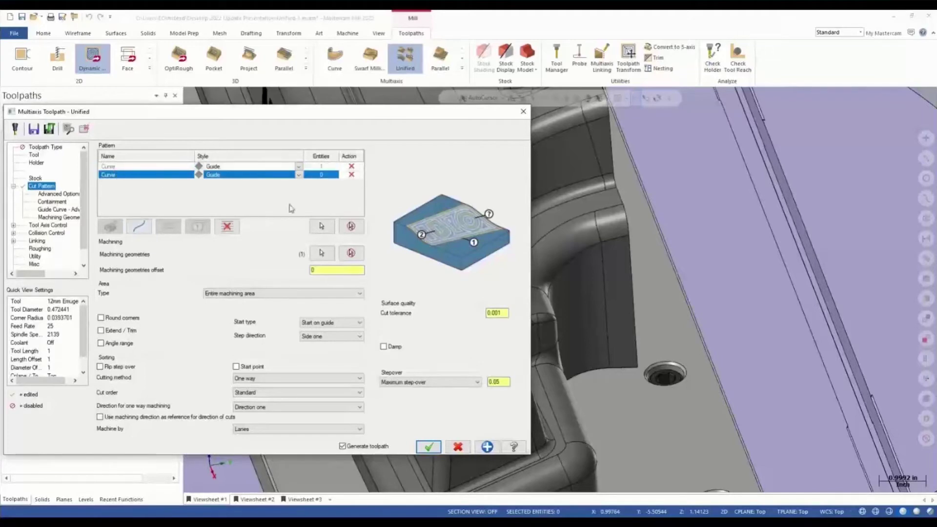
left_click(320, 226)
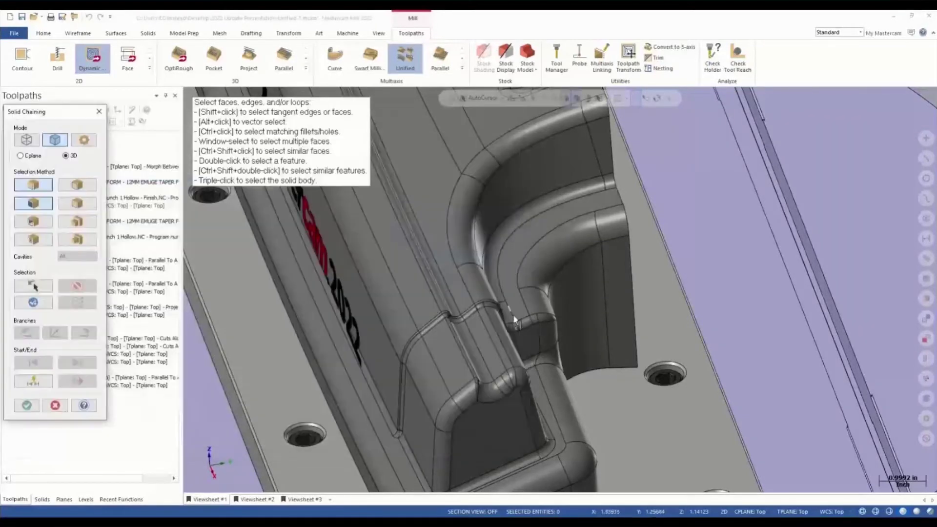
left_click(515, 320)
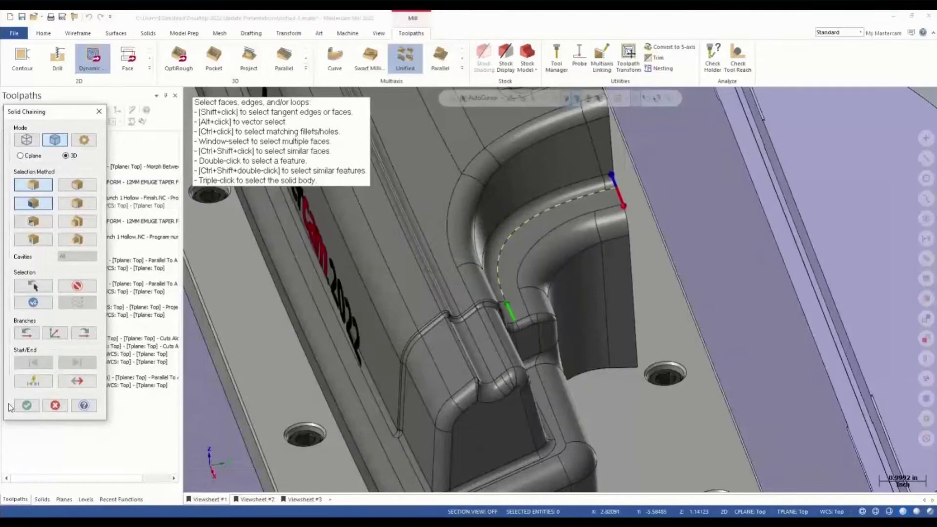
left_click(26, 406)
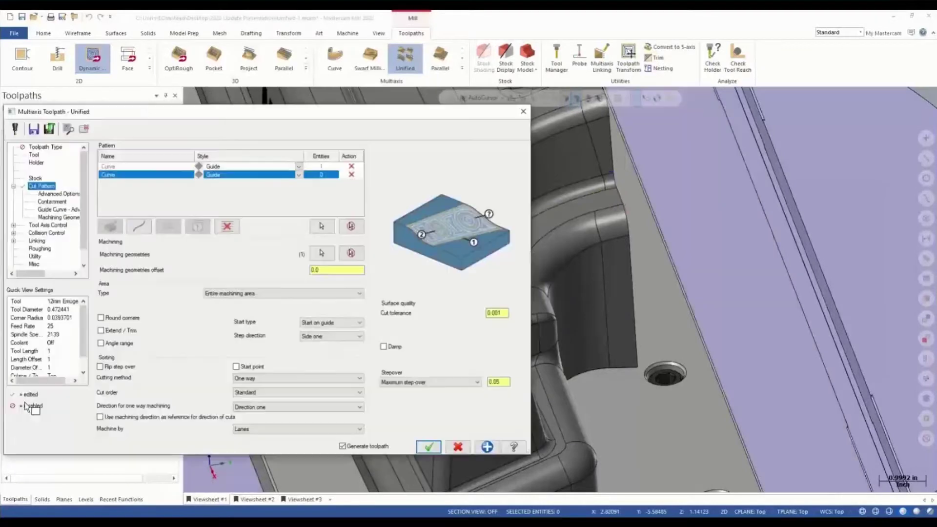
left_click(298, 167)
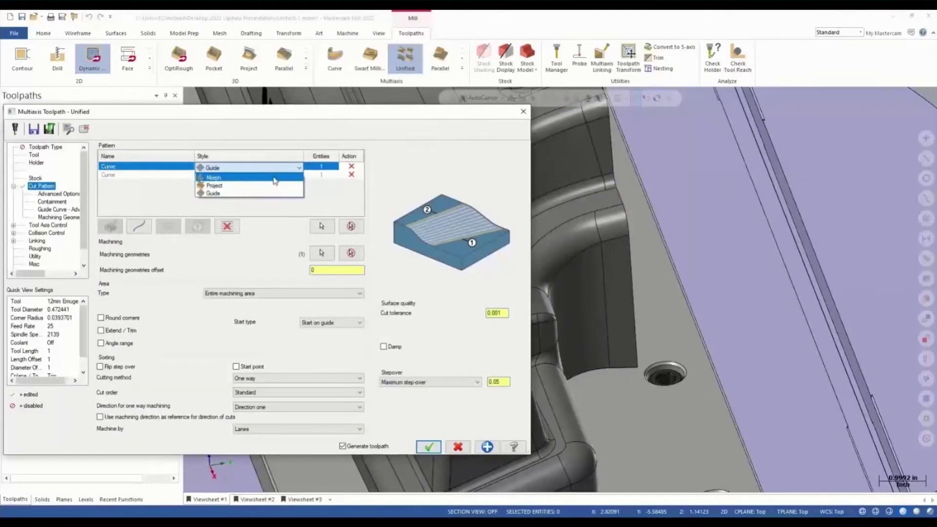
left_click(274, 177)
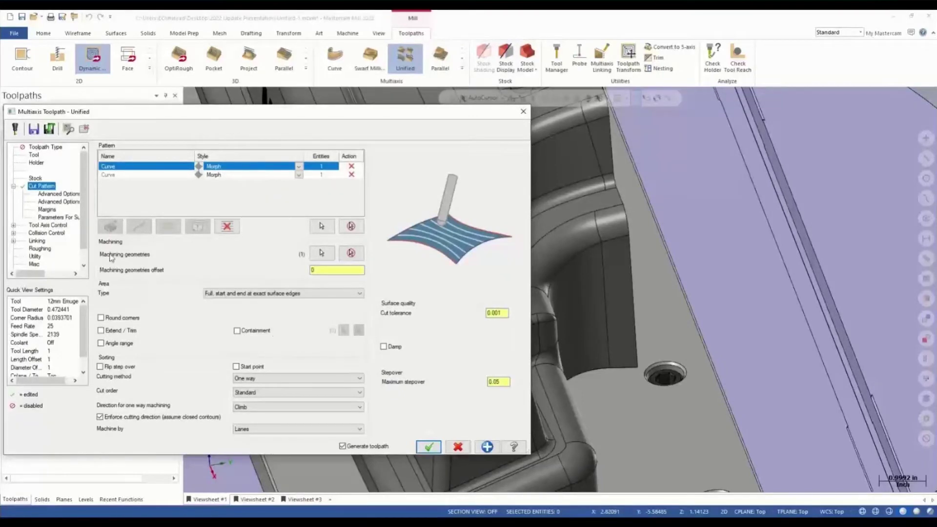
Review the Tool Axis Control and Linking pages, then accept to regenerate the Unified toolpath.
left_click(53, 226)
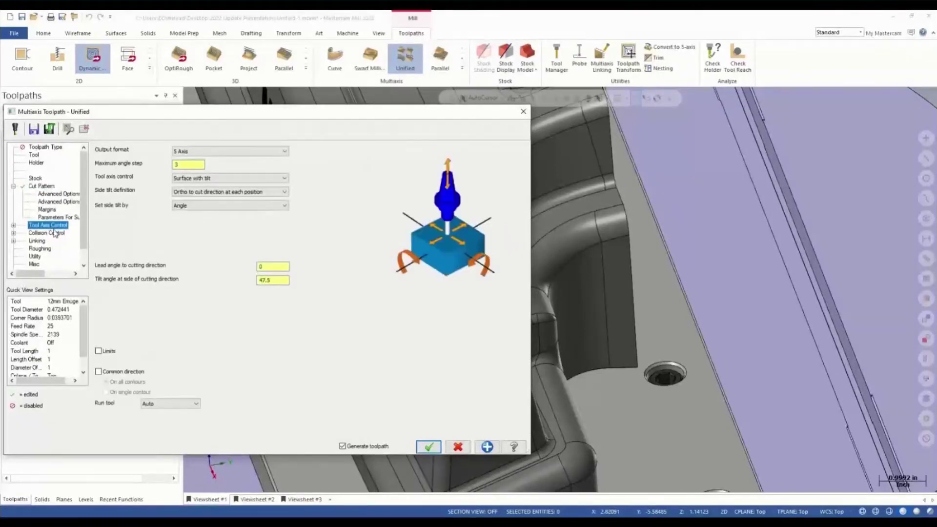
left_click(37, 240)
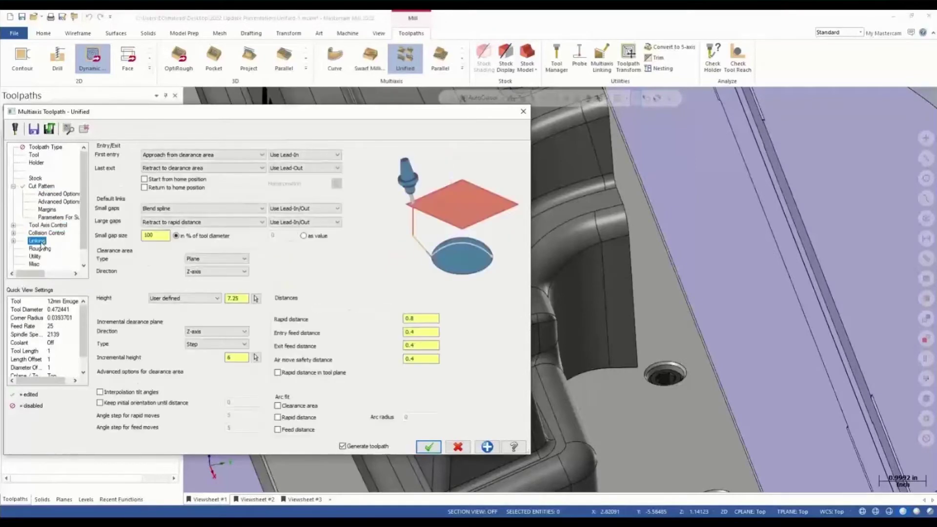
left_click(429, 447)
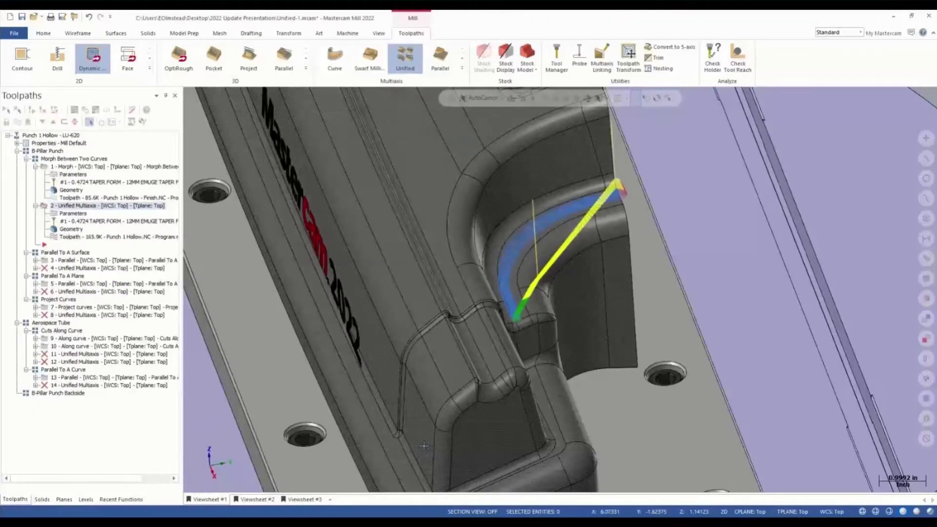
Backplot the regenerated morph-between-curves toolpath of operation 2.
mouse_move(424, 445)
middle_mouse_down()
mouse_move(509, 334)
mouse_move(541, 234)
middle_mouse_up()
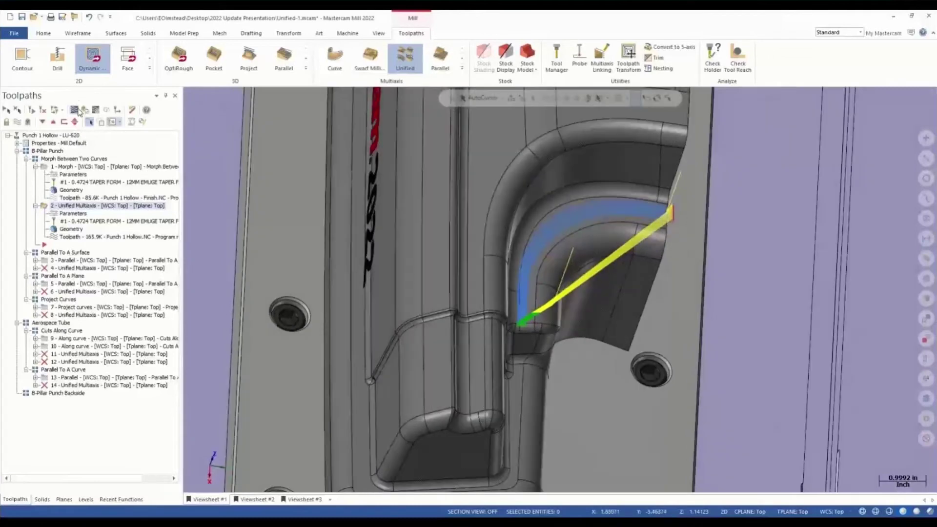
left_click(79, 112)
left_click(190, 94)
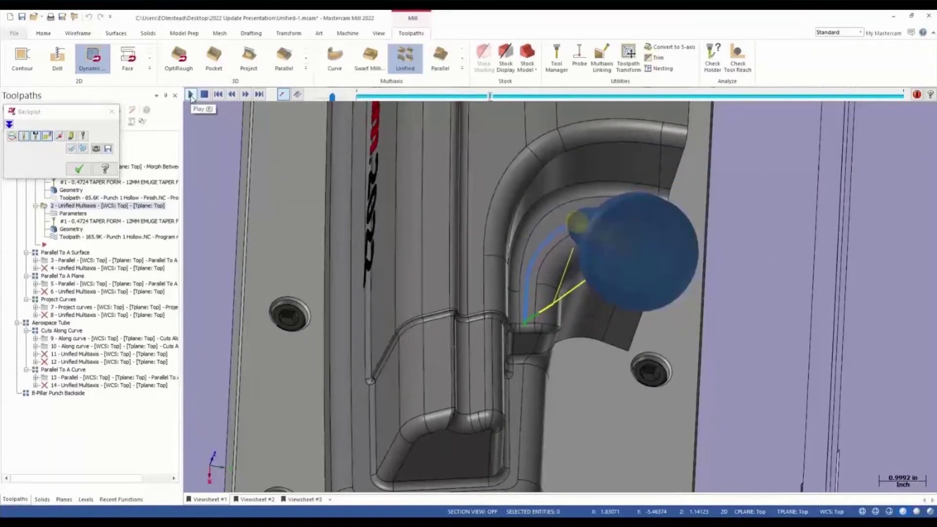
key("Escape")
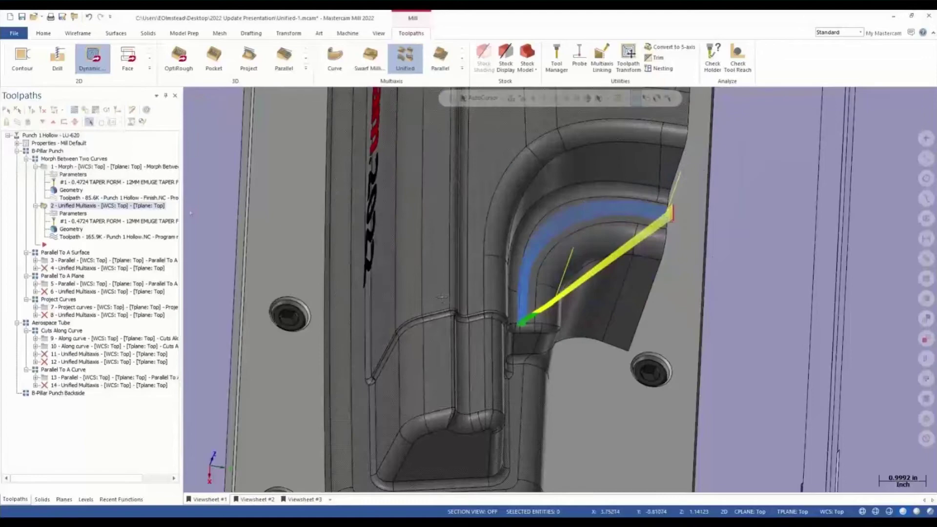
scroll(552, 309, "down", 3)
Show operation 3's Parallel To A Surface toolpath and backplot it with Alt+B.
mouse_move(601, 263)
middle_mouse_down()
mouse_move(552, 310)
mouse_move(469, 249)
middle_mouse_up()
scroll(553, 309, "down", 3)
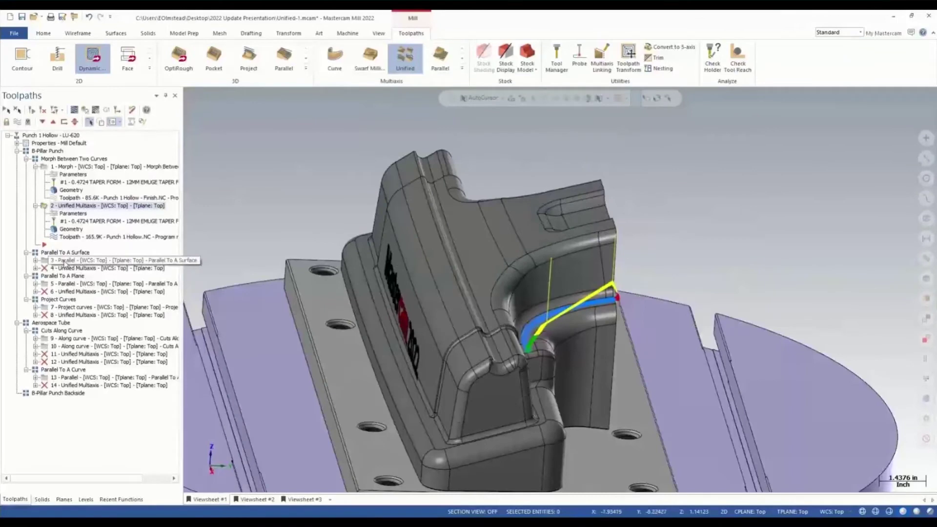
left_click(66, 261)
mouse_move(505, 249)
middle_mouse_down()
mouse_move(427, 248)
mouse_move(518, 327)
middle_mouse_up()
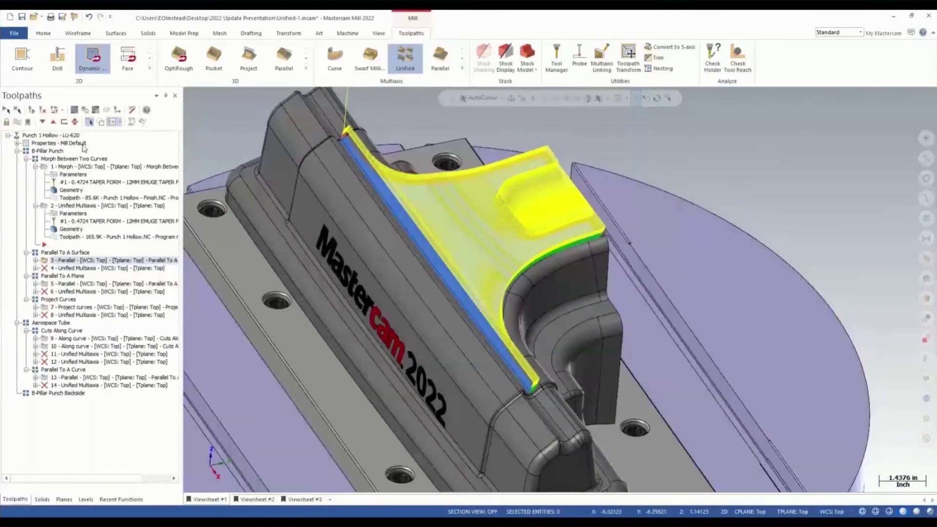
key("alt+b")
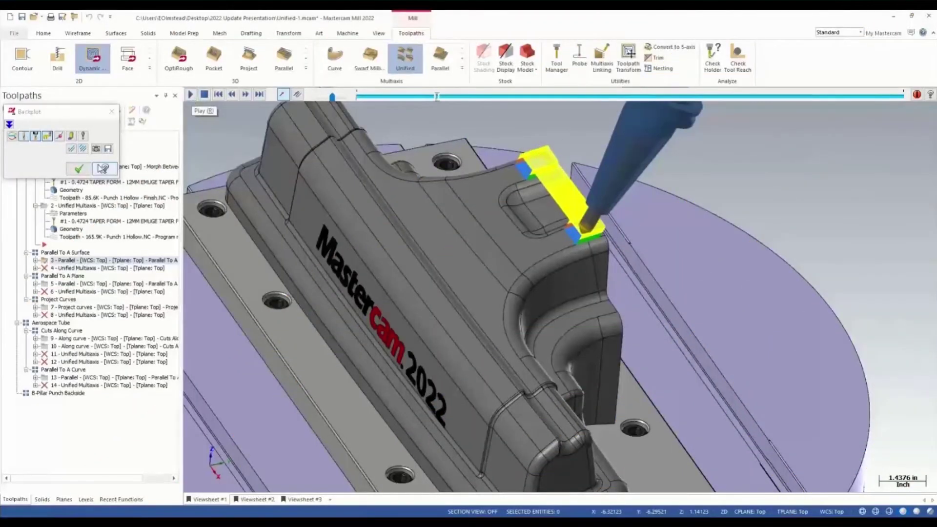
Close Backplot, expand operation 4 and open its Multiaxis Toolpath - Unified parameters.
left_click(80, 168)
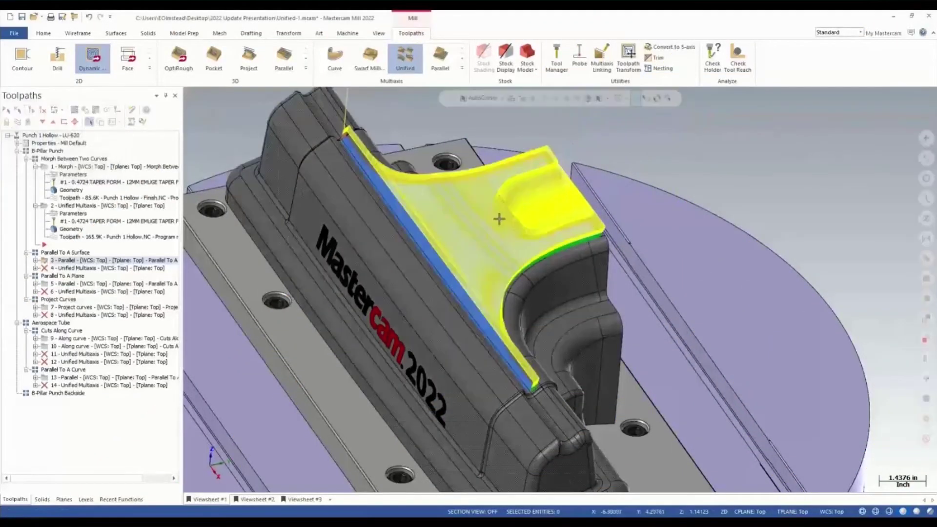
middle_click_drag(498, 219, 454, 241)
left_click(36, 268)
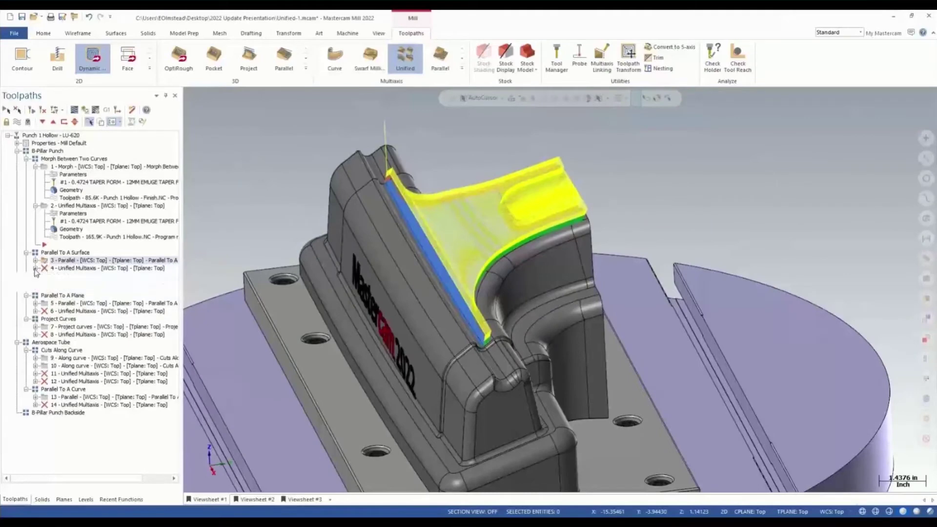
left_click(70, 283)
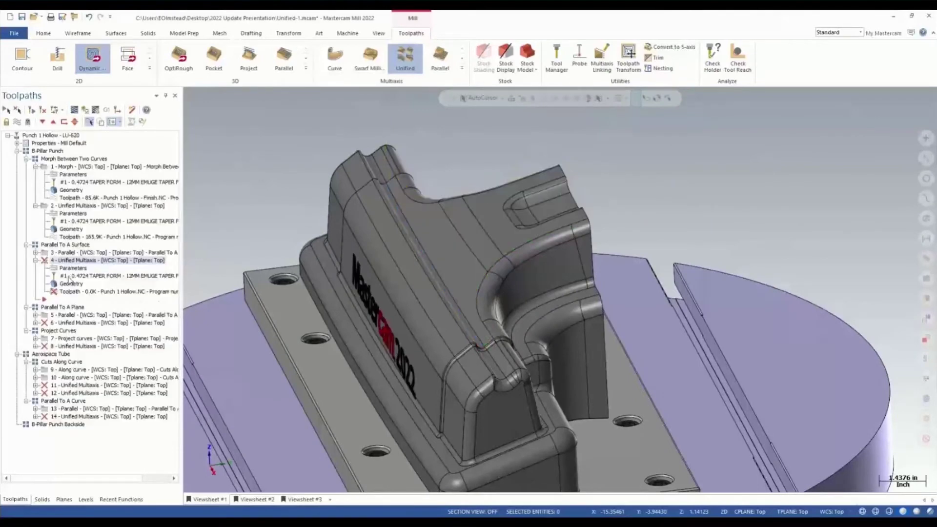
double_click(71, 268)
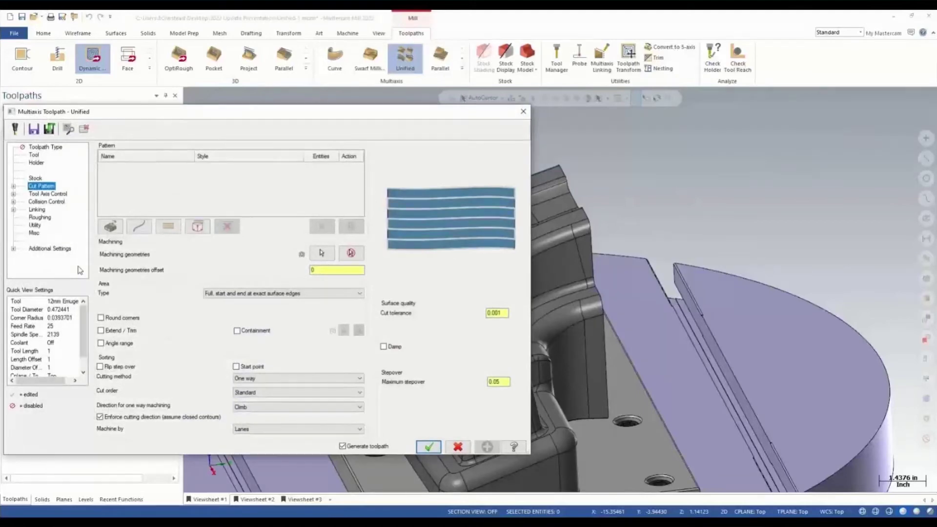
Add a Parallel-style surface pattern and pick one narrow punch face for it.
left_click(169, 226)
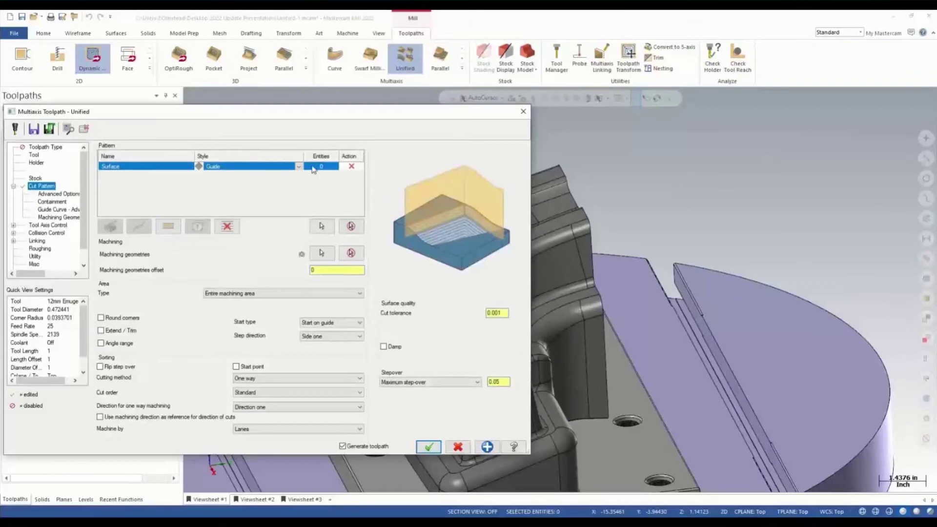
left_click(299, 167)
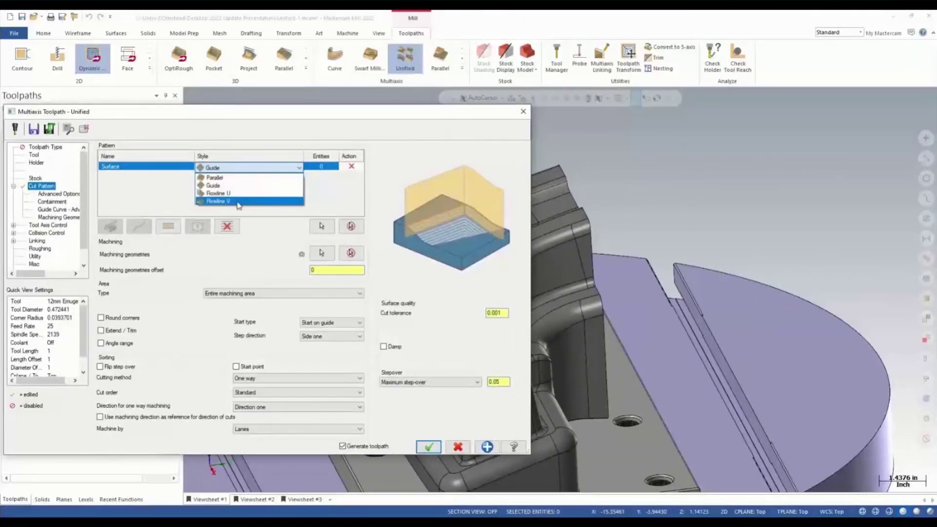
left_click(215, 177)
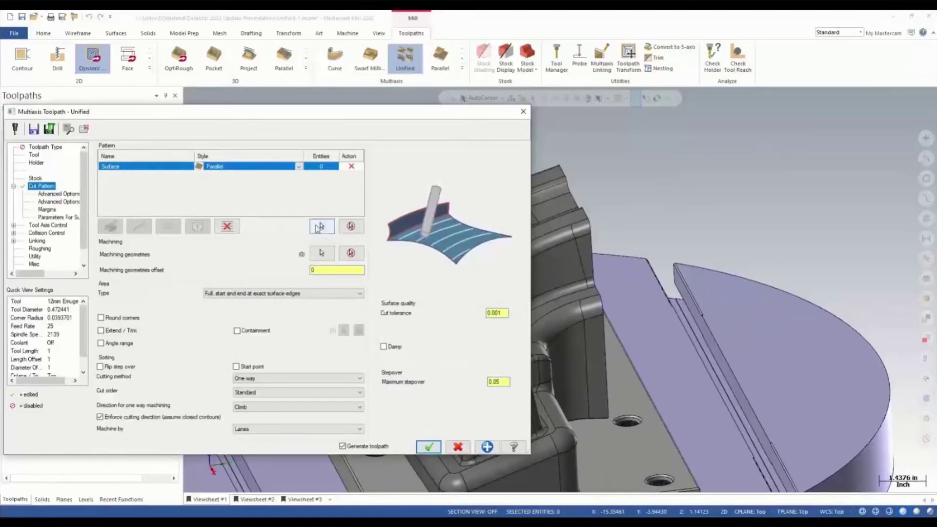
left_click(322, 254)
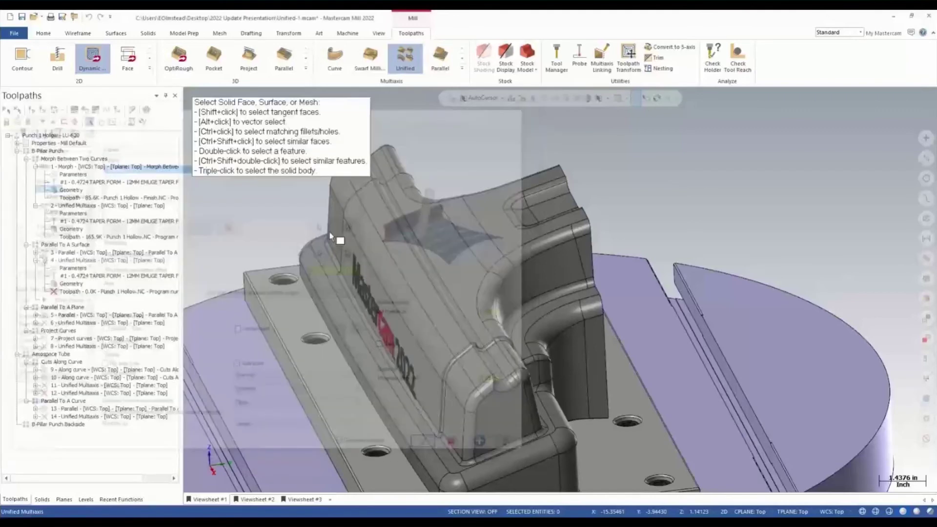
scroll(330, 236, "up", 3)
scroll(307, 308, "up", 5)
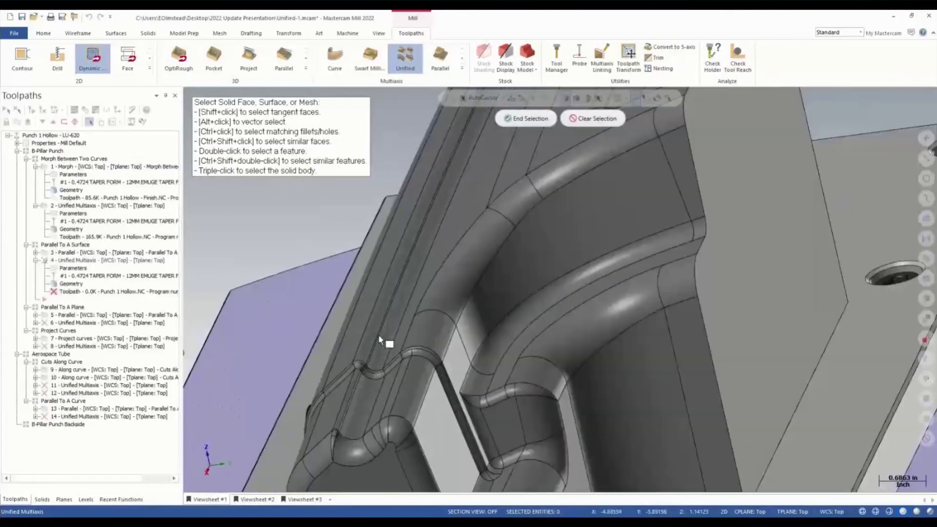
scroll(382, 342, "up", 3)
scroll(403, 382, "up", 2)
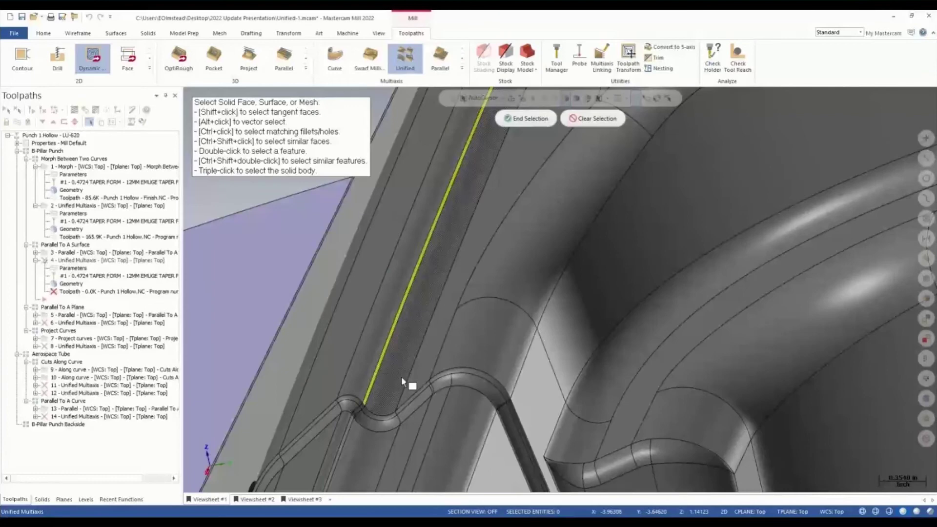
scroll(403, 383, "down", 4)
scroll(414, 384, "down", 3)
middle_click_drag(419, 387, 411, 307)
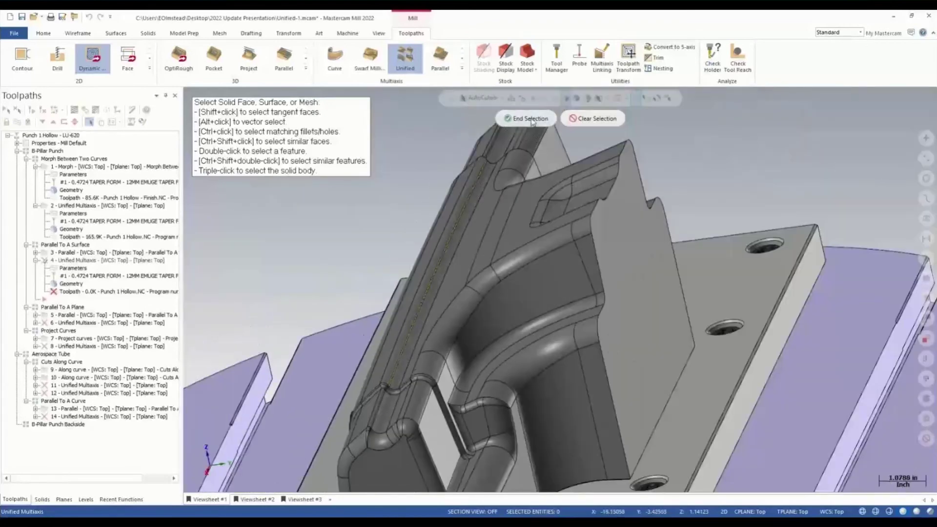
left_click(527, 117)
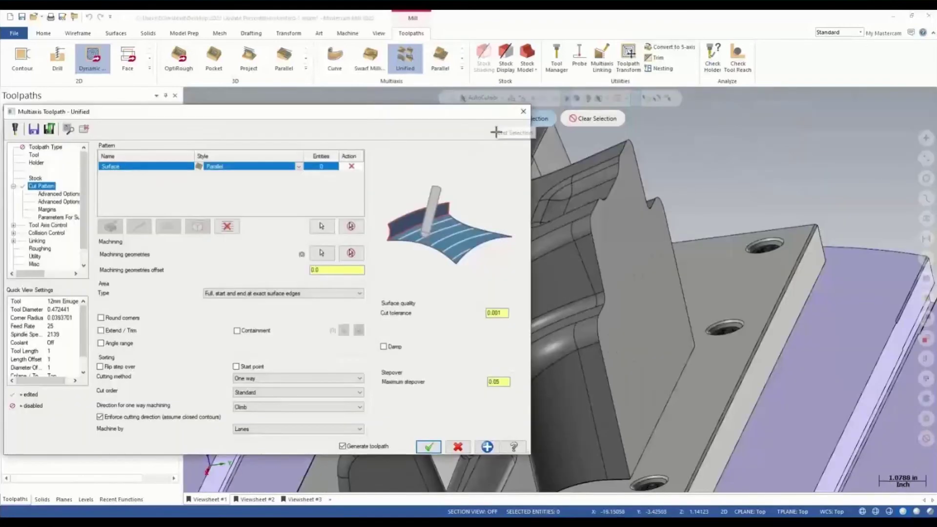
Select two top faces of the punch as machining geometry and regenerate the toolpath.
left_click(320, 255)
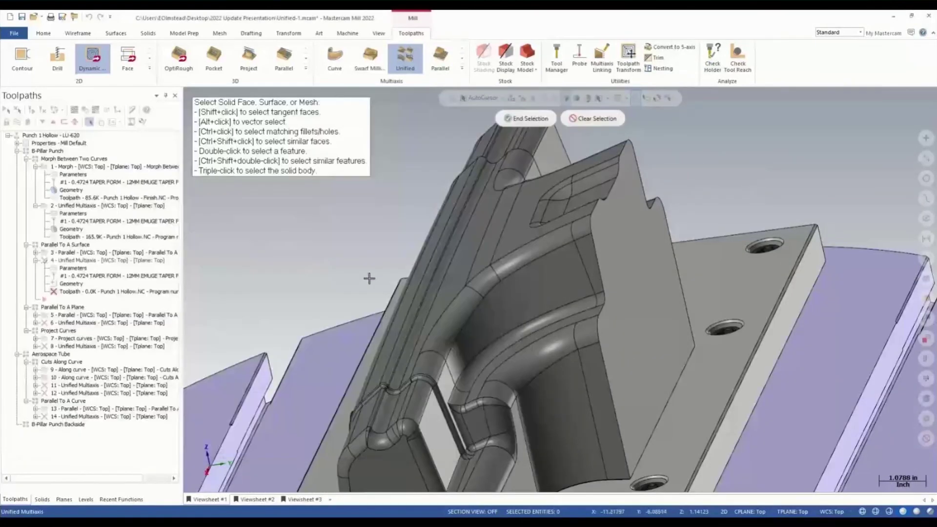
left_click(472, 274)
left_click(513, 220)
middle_click_drag(513, 219, 543, 239)
left_click(531, 119)
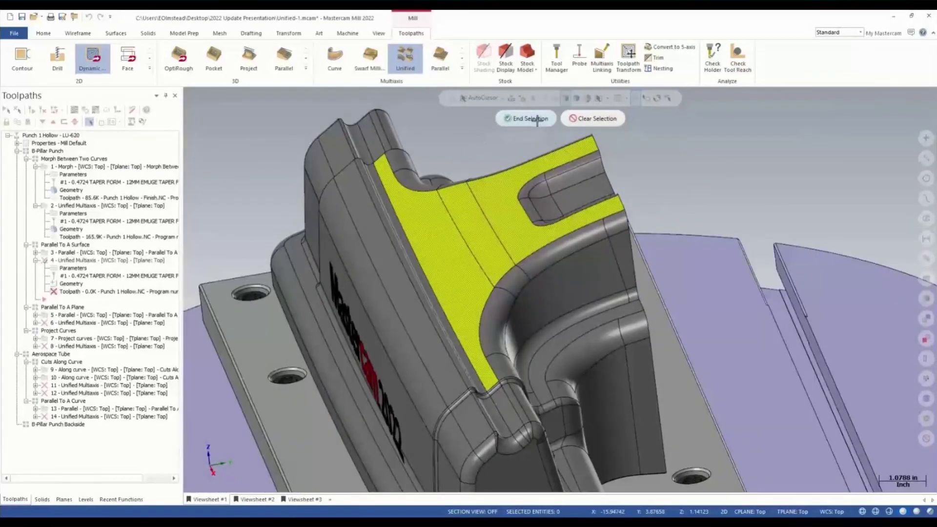
left_click(431, 446)
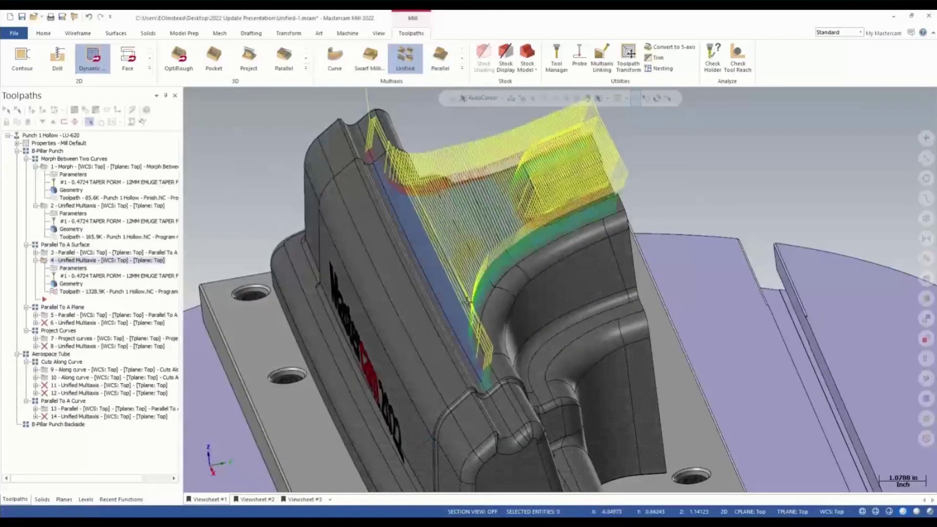
middle_click_drag(468, 304, 473, 296)
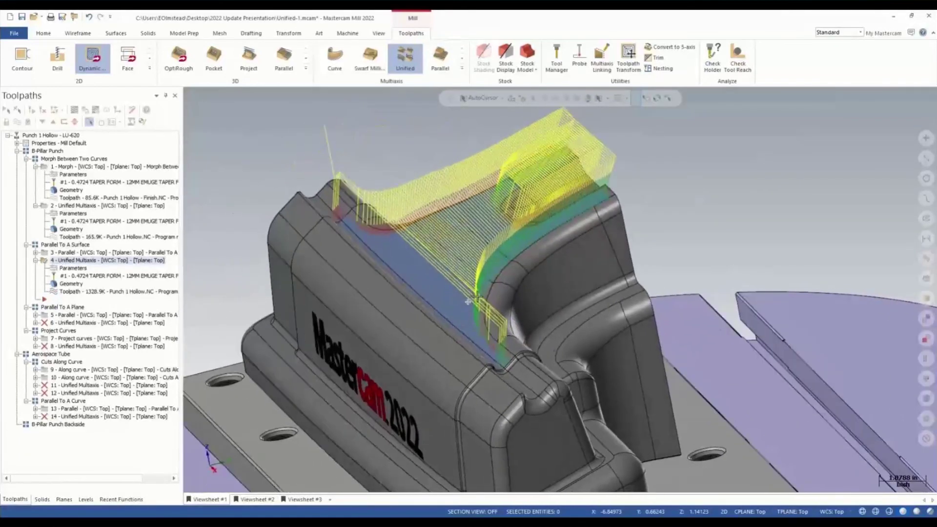